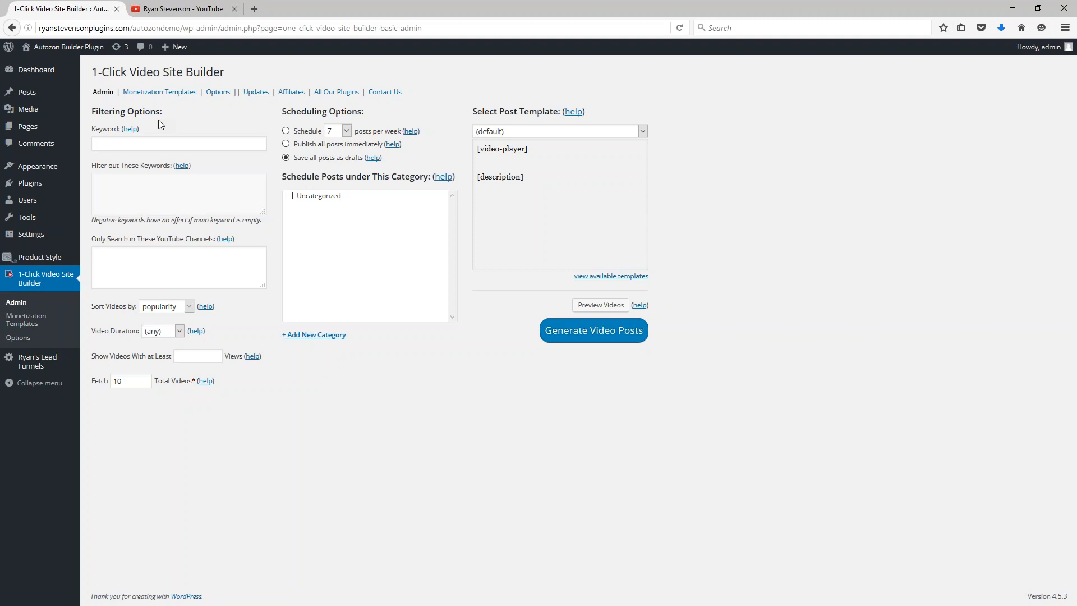
Restrict the video search to the YouTube channel AffiliatePluginAMZPS, copying its username from the channel page's address.
{"action": "left_click", "coordinate": [123, 268]}
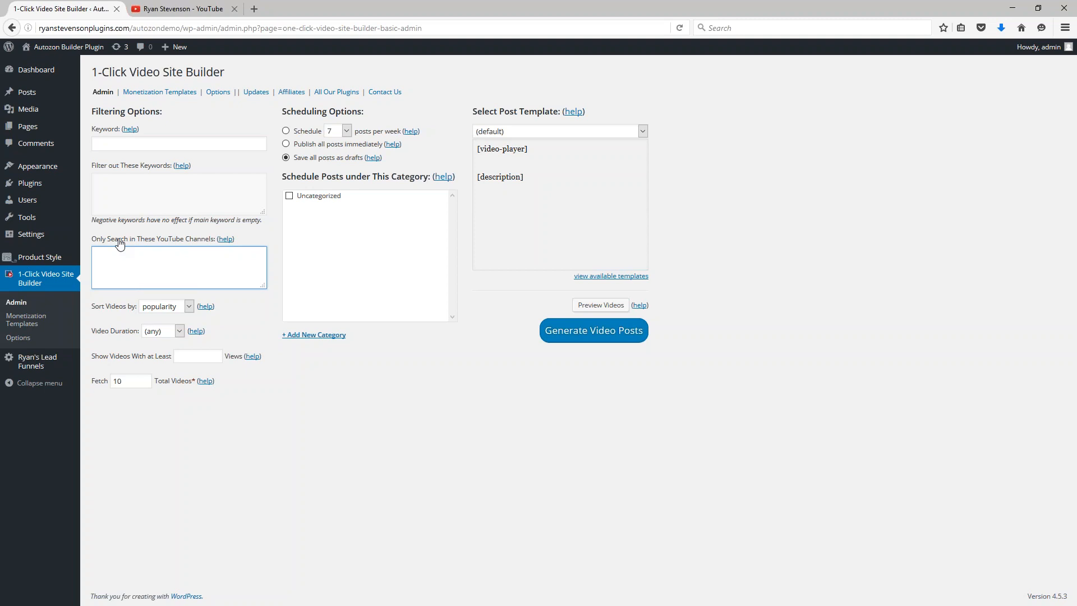
{"action": "mouse_move", "coordinate": [159, 47]}
{"action": "left_click", "coordinate": [200, 9]}
{"action": "double_click", "coordinate": [239, 27]}
{"action": "key", "text": "ctrl+c"}
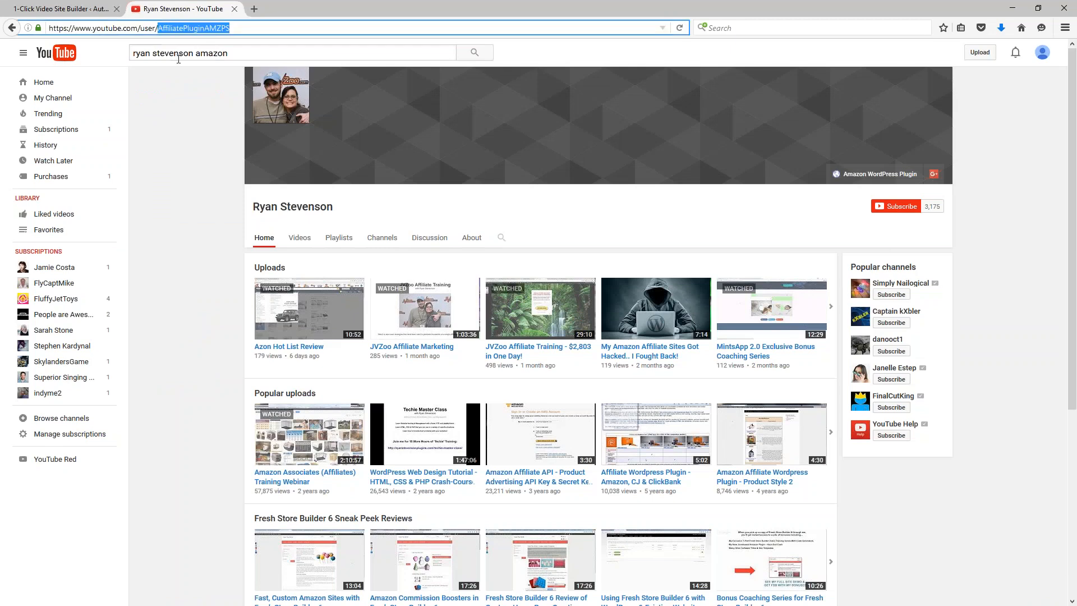
{"action": "left_click", "coordinate": [44, 10]}
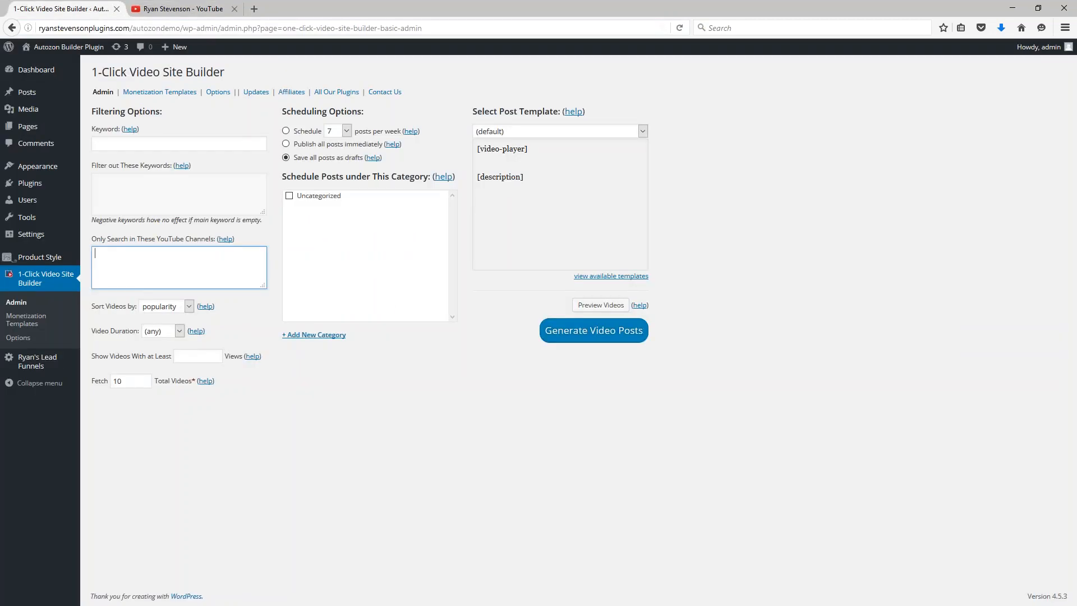
{"action": "key", "text": "ctrl+v"}
Examine the username portion of the YouTube channel's address and return to the site builder page.
{"action": "left_click", "coordinate": [180, 9]}
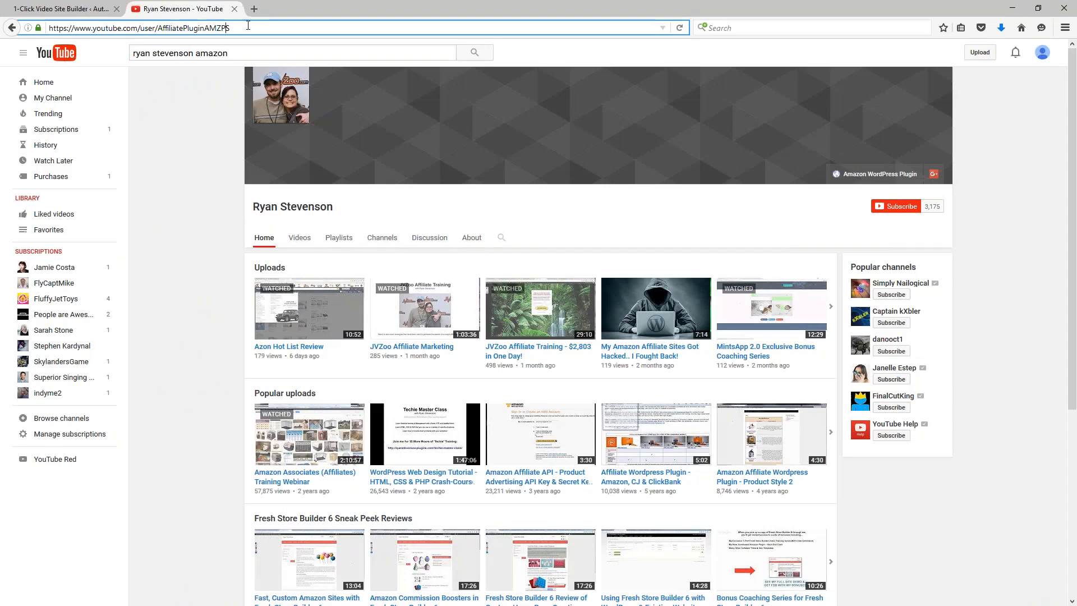
{"action": "double_click", "coordinate": [184, 28]}
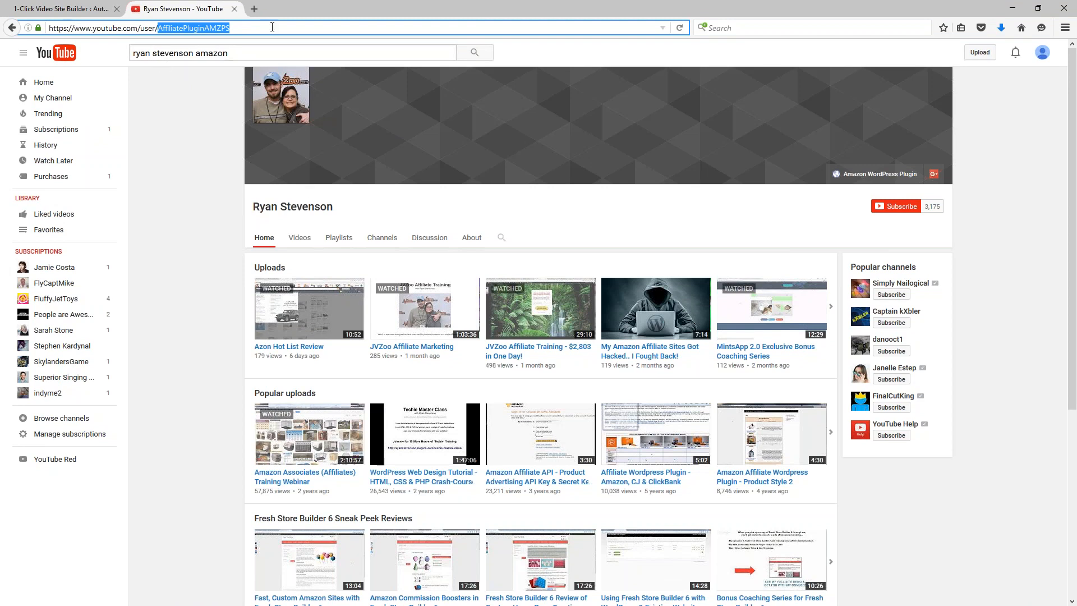
{"action": "left_click", "coordinate": [244, 26]}
{"action": "triple_click", "coordinate": [180, 29]}
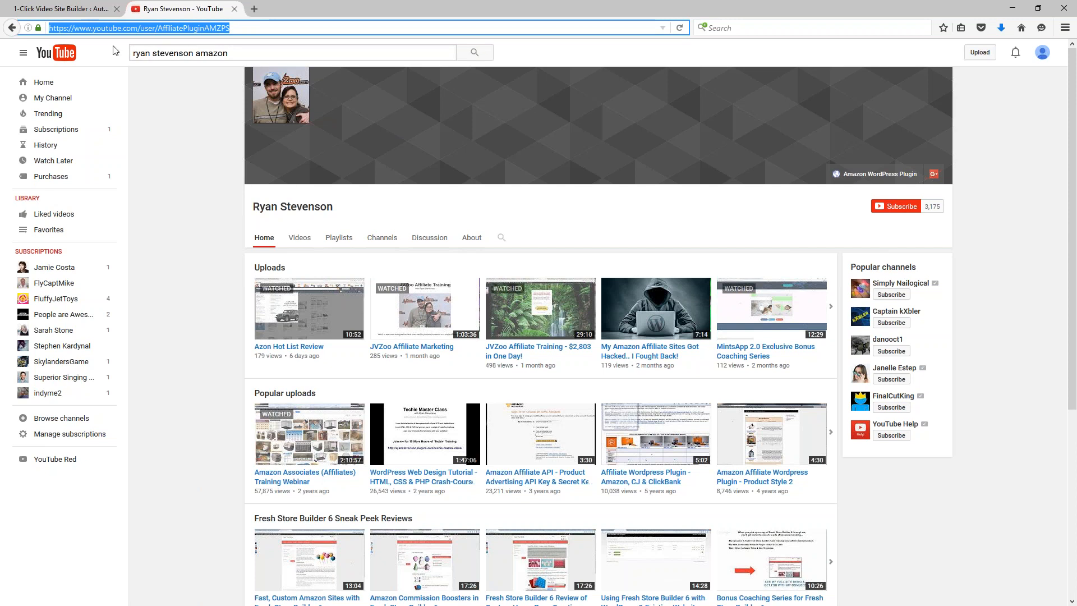
{"action": "left_click", "coordinate": [73, 8]}
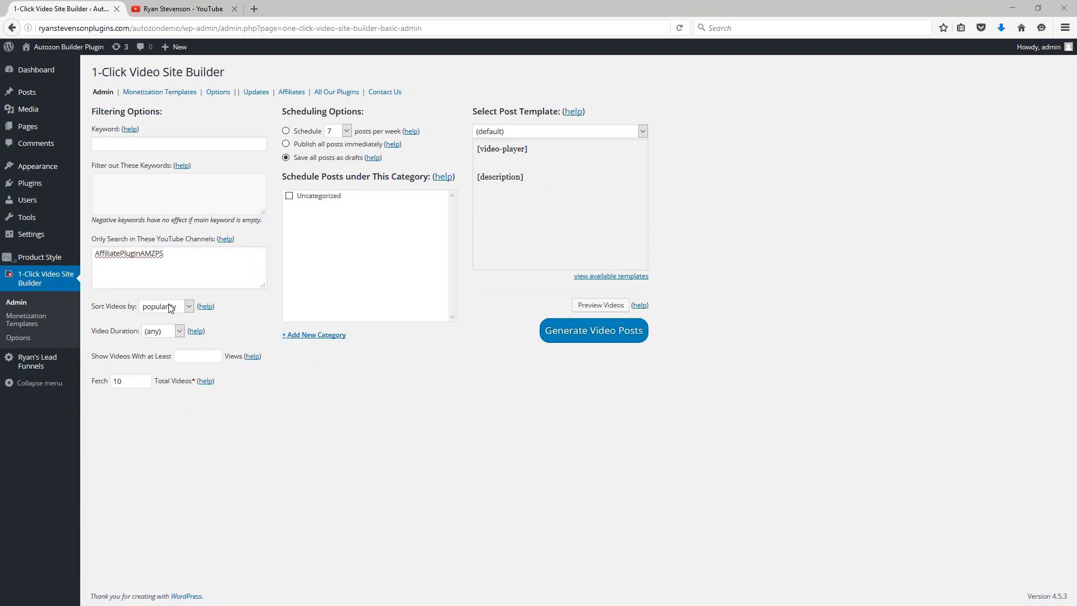
Choose to publish all posts immediately and set the total number of videos to fetch to 200.
{"action": "left_click", "coordinate": [286, 144]}
{"action": "left_click_drag", "start_coordinate": [130, 383], "coordinate": [63, 384]}
{"action": "type", "text": "200"}
Switch the publishing mode to scheduled posts, keeping 7 posts per week.
{"action": "left_click", "coordinate": [286, 131]}
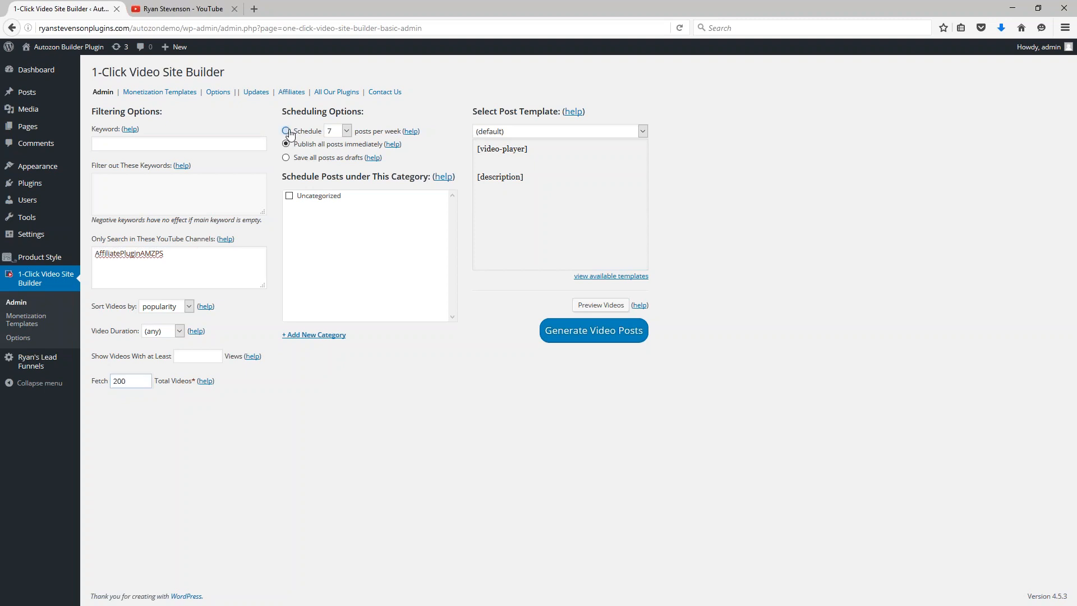
{"action": "left_click", "coordinate": [336, 130]}
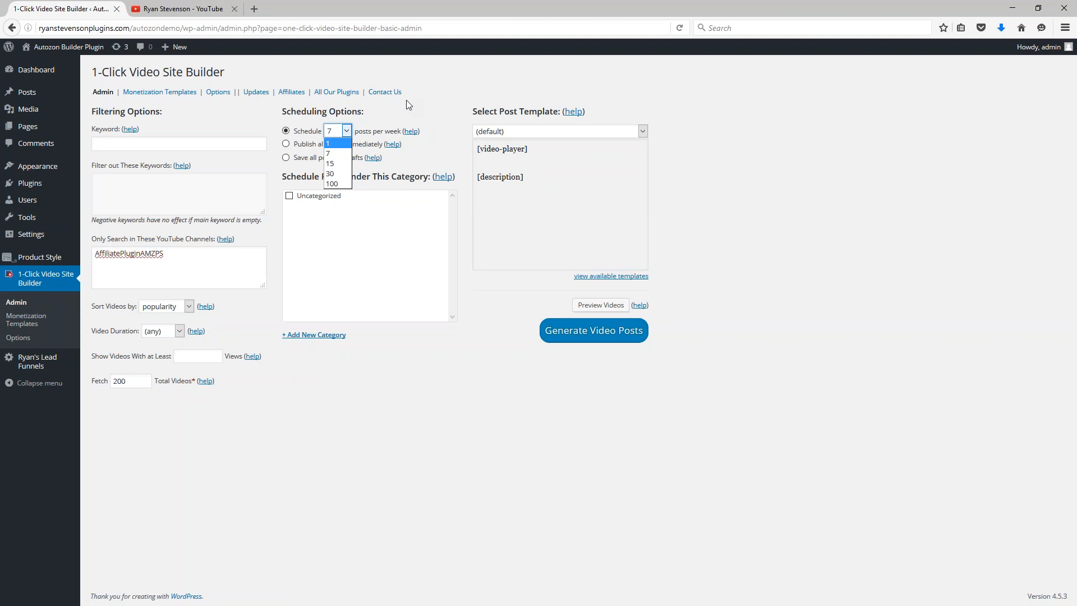
{"action": "left_click", "coordinate": [360, 116]}
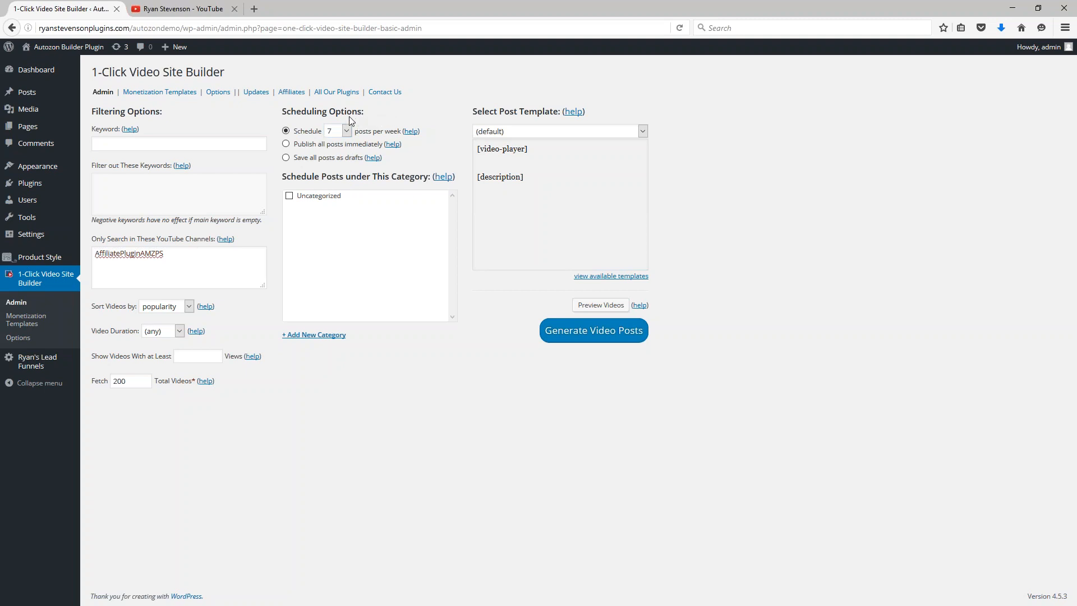
Sort the videos by most recent and set the schedule to 1 post per week.
{"action": "left_click", "coordinate": [163, 307]}
{"action": "left_click", "coordinate": [164, 339]}
{"action": "left_click", "coordinate": [336, 133]}
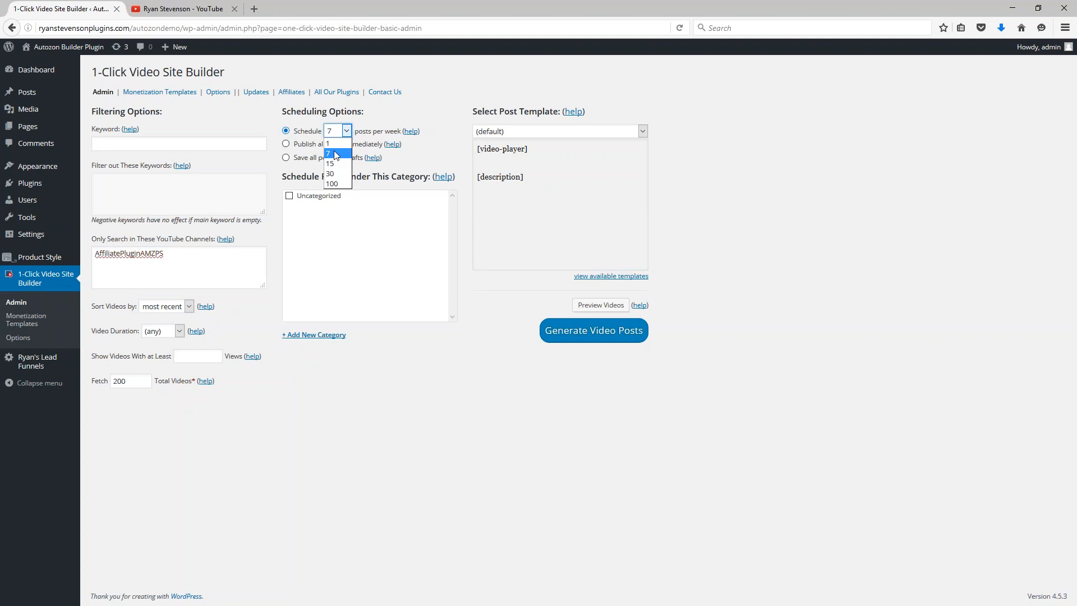
{"action": "left_click", "coordinate": [332, 144]}
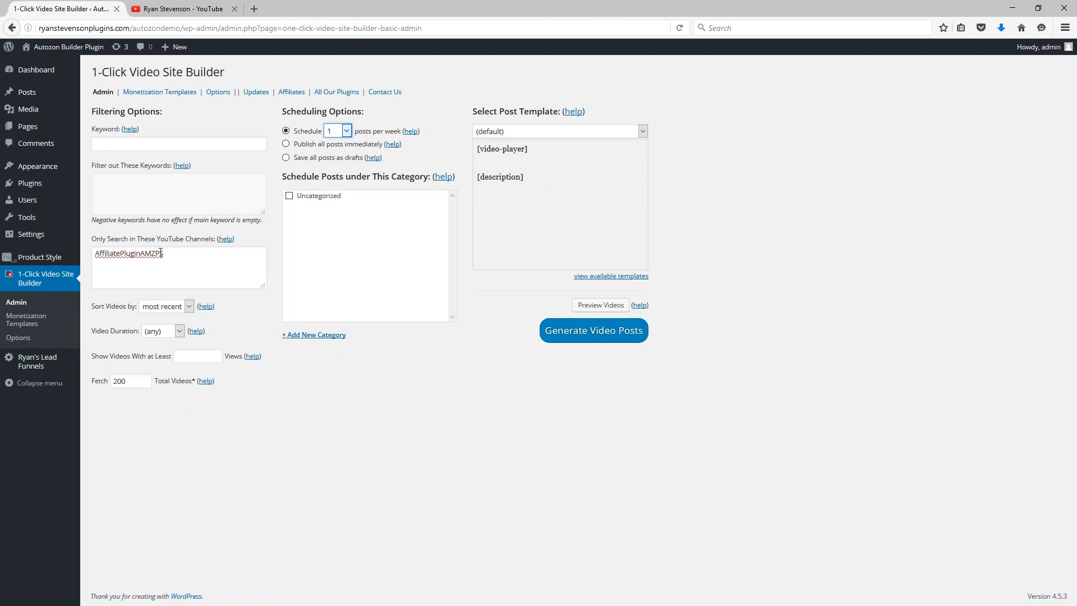
Set the total number of videos to fetch to 5.
{"action": "double_click", "coordinate": [137, 381]}
{"action": "key", "text": "BackSpace"}
{"action": "left_click", "coordinate": [125, 381]}
{"action": "type", "text": "5"}
{"action": "left_click", "coordinate": [117, 381]}
Start a new monetization template and name it "Reverse".
{"action": "left_click", "coordinate": [136, 93]}
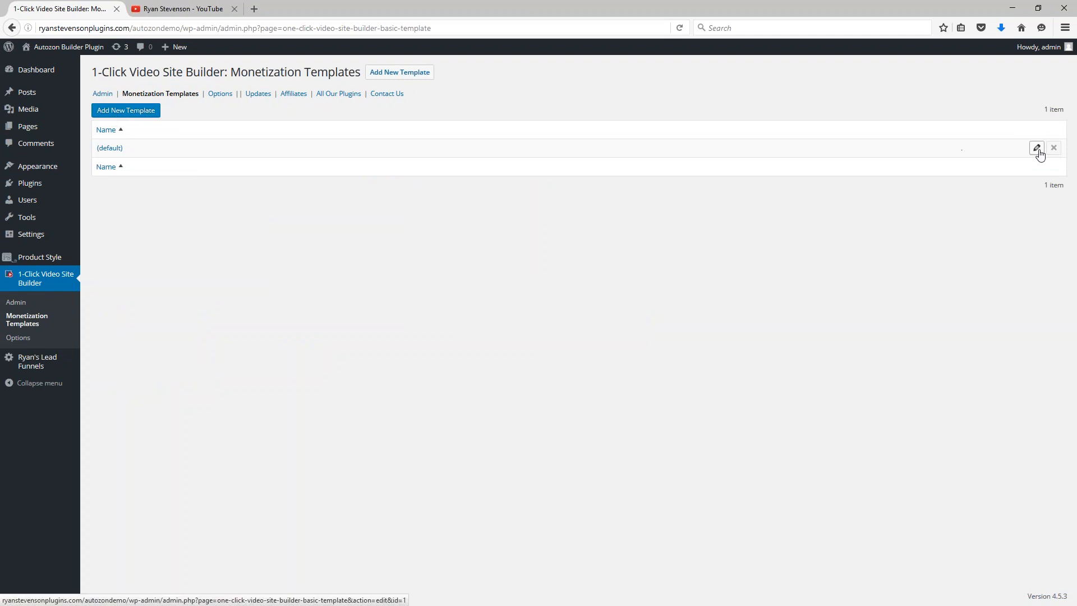
{"action": "left_click", "coordinate": [114, 112]}
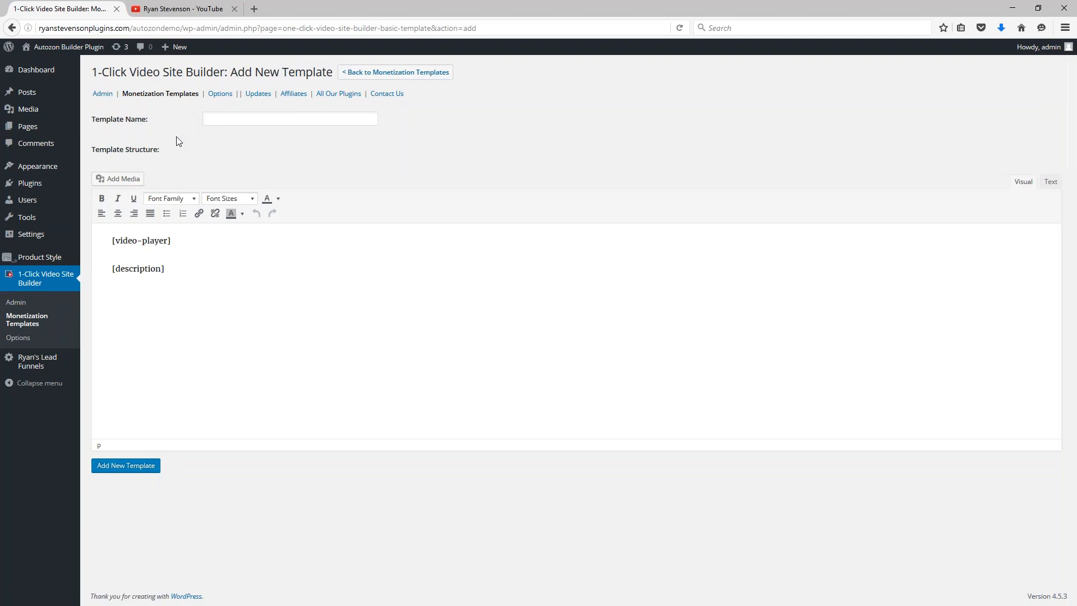
{"action": "left_click", "coordinate": [222, 120]}
{"action": "type", "text": "Reverse"}
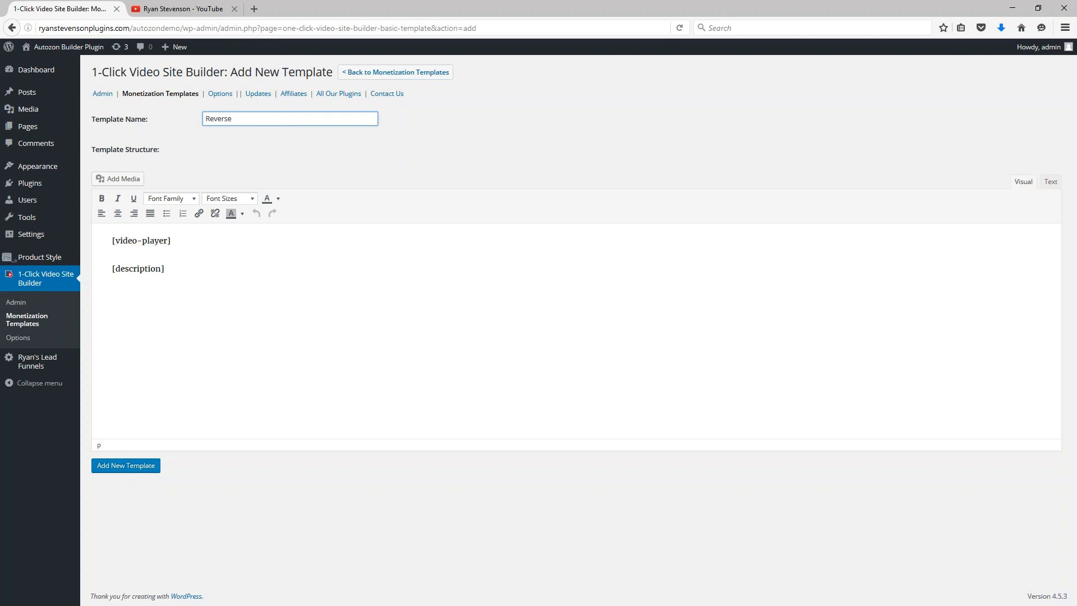
Move the [video-player] tag below [description] in the template structure and add the template.
{"action": "left_click_drag", "start_coordinate": [185, 240], "coordinate": [43, 239]}
{"action": "key", "text": "ctrl+x"}
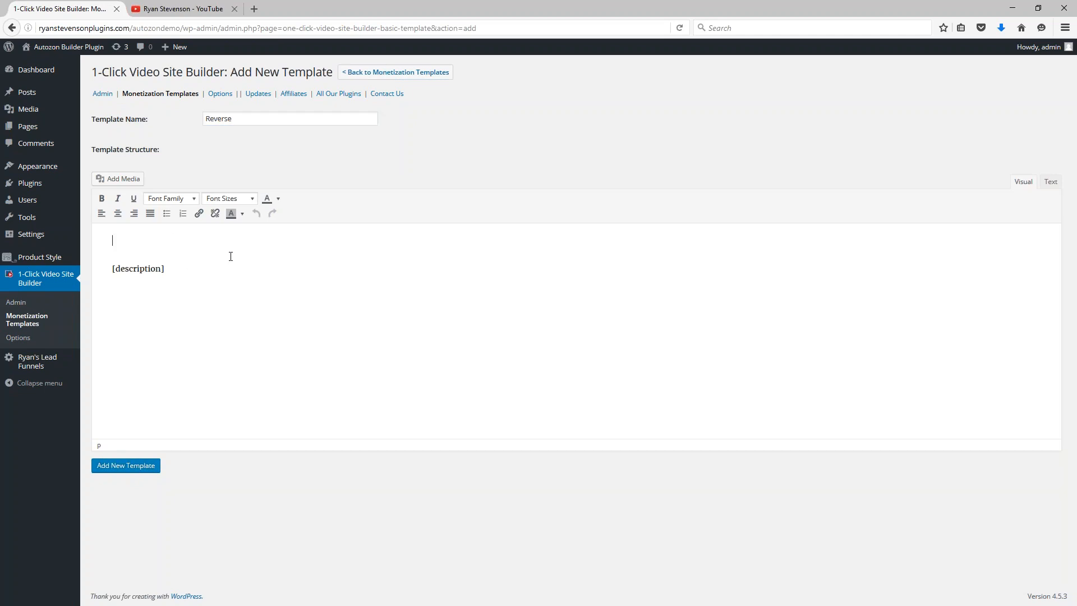
{"action": "key", "text": "Delete"}
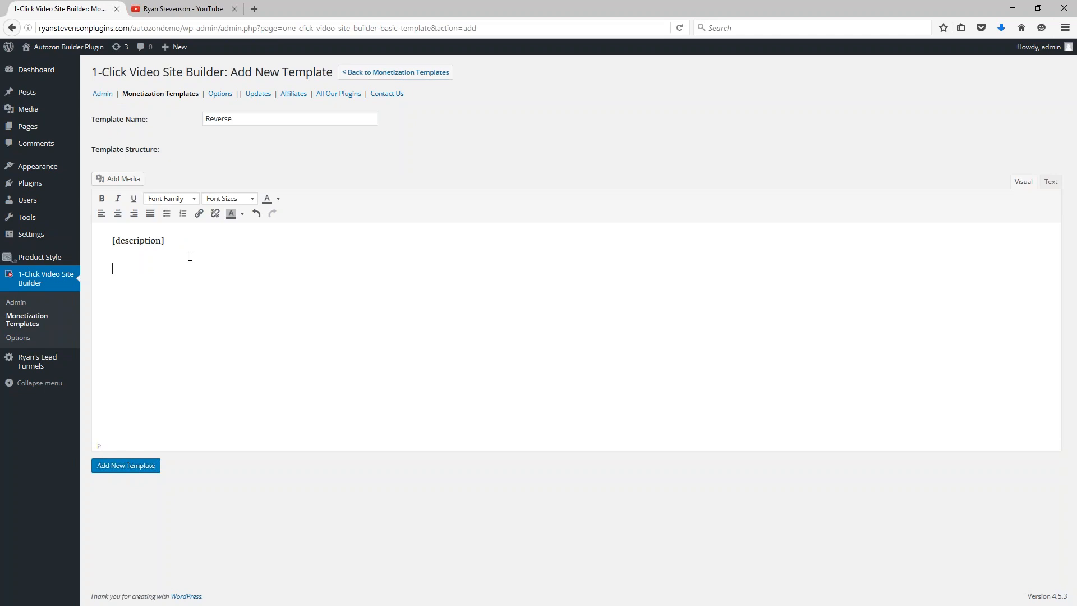
{"action": "key", "text": "ctrl+v"}
{"action": "left_click", "coordinate": [126, 466]}
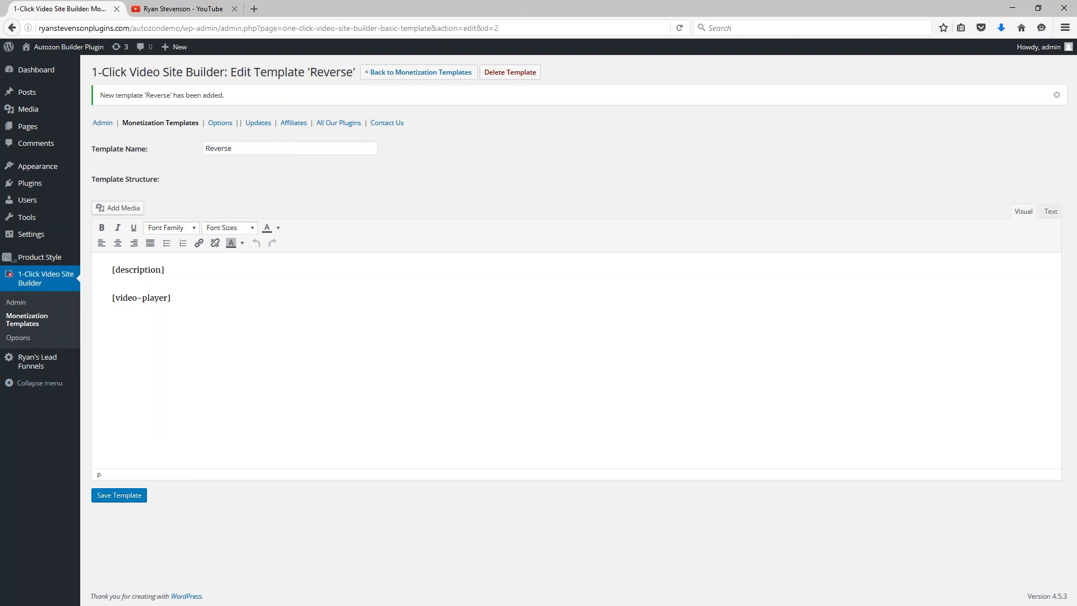
Preview the Reverse post template on the plugin's Admin page and set the selection back to (default).
{"action": "left_click", "coordinate": [179, 123]}
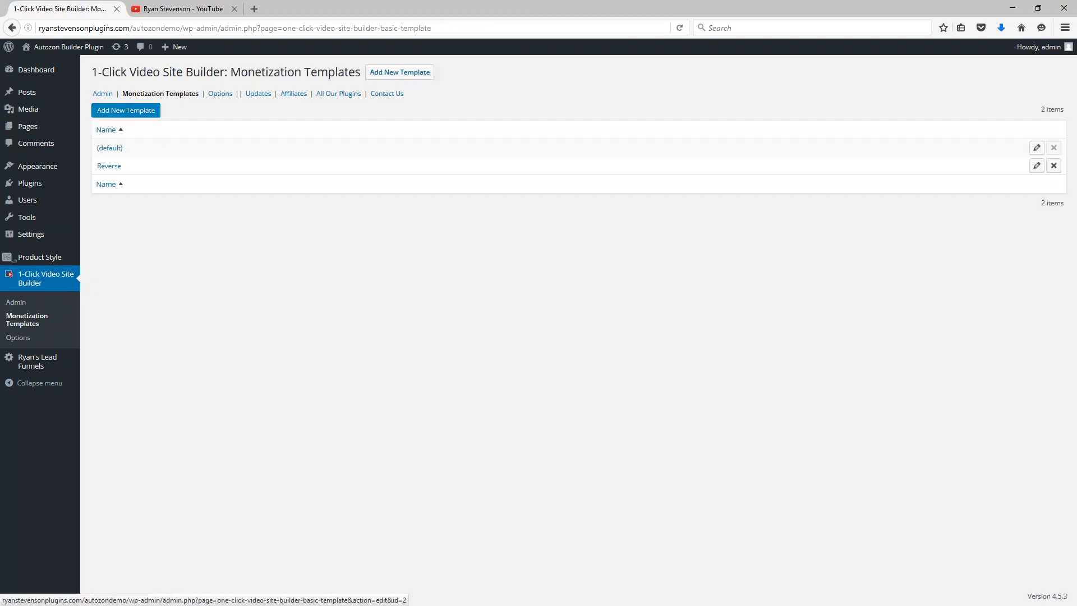
{"action": "left_click", "coordinate": [105, 95]}
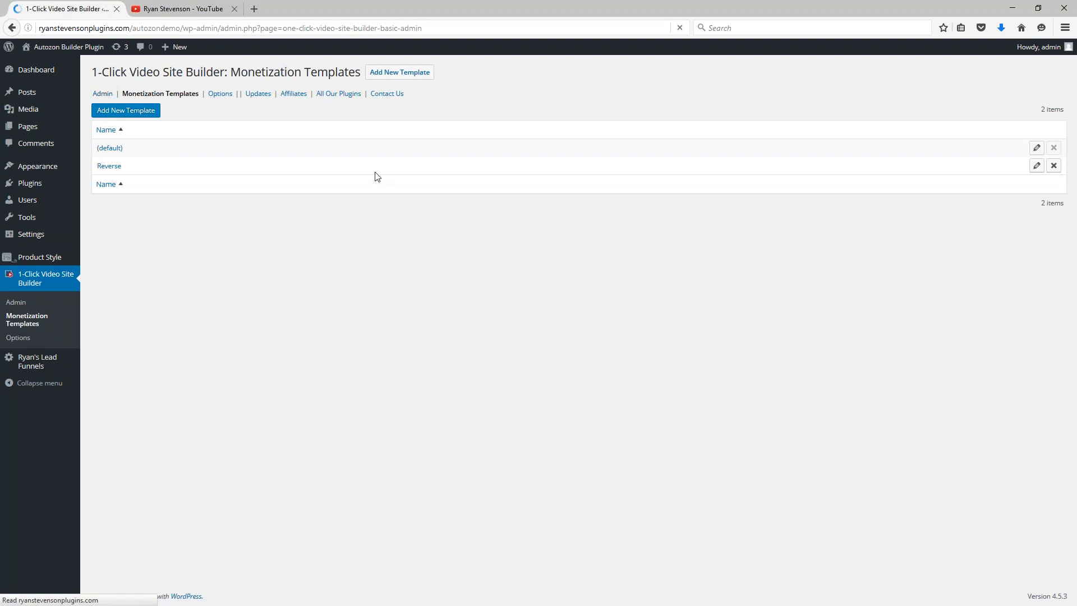
{"action": "left_click", "coordinate": [530, 133]}
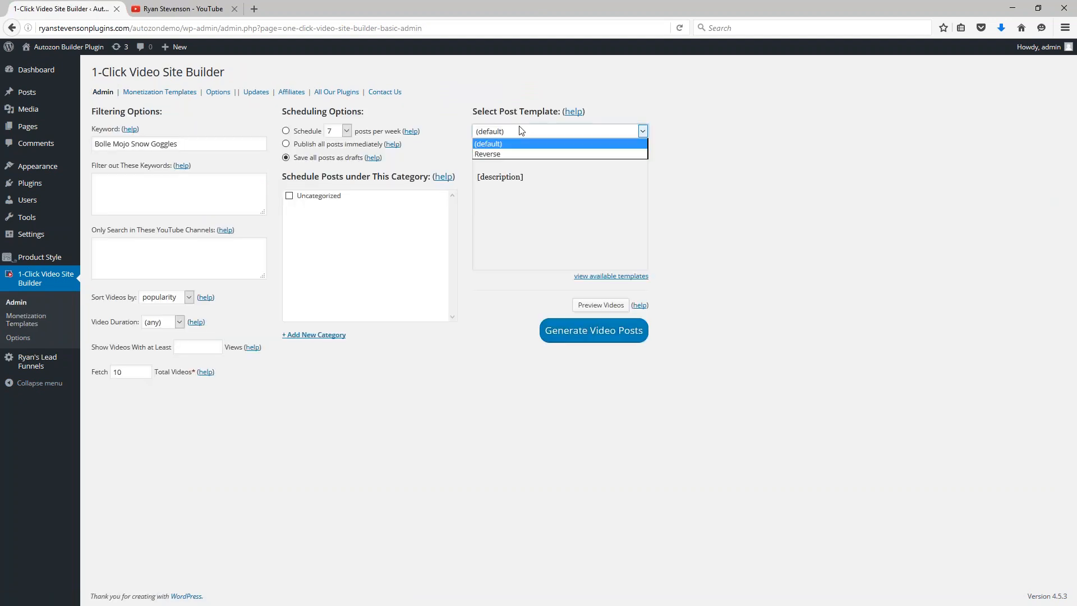
{"action": "left_click", "coordinate": [488, 155]}
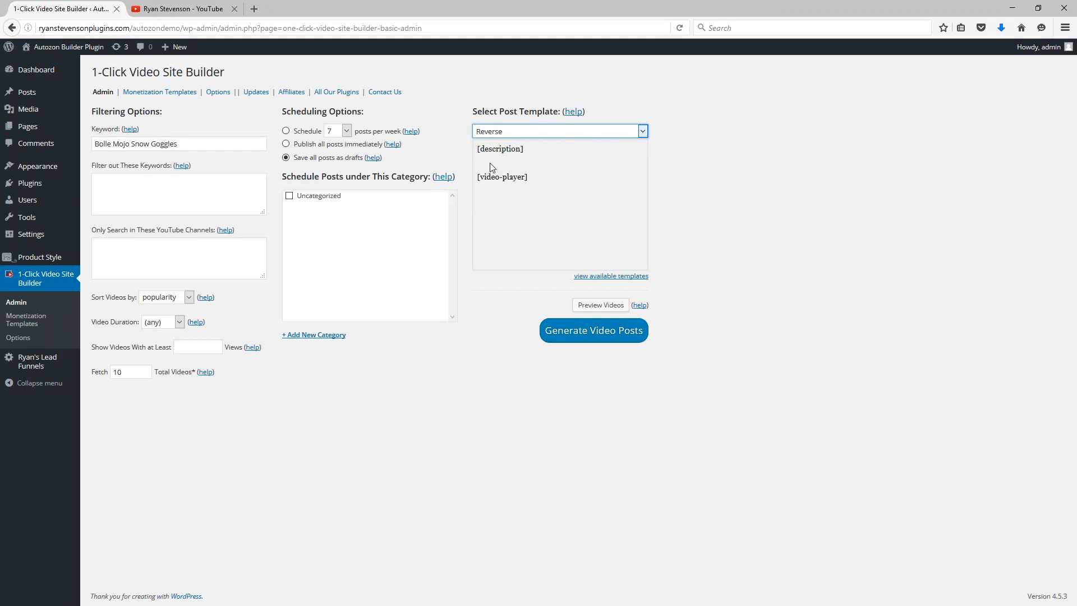
{"action": "left_click", "coordinate": [497, 133]}
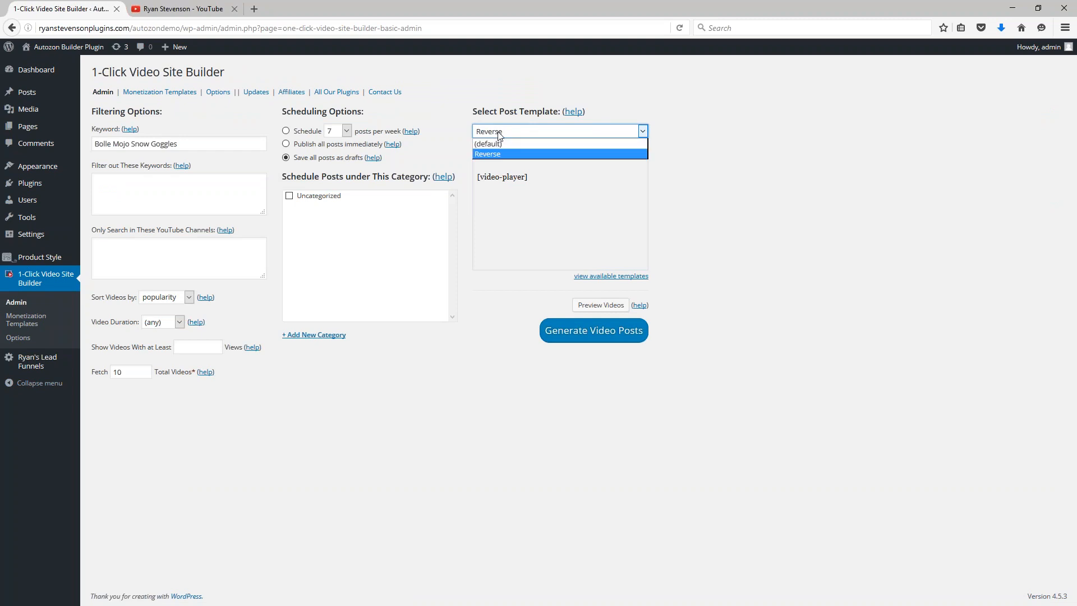
{"action": "left_click", "coordinate": [501, 148]}
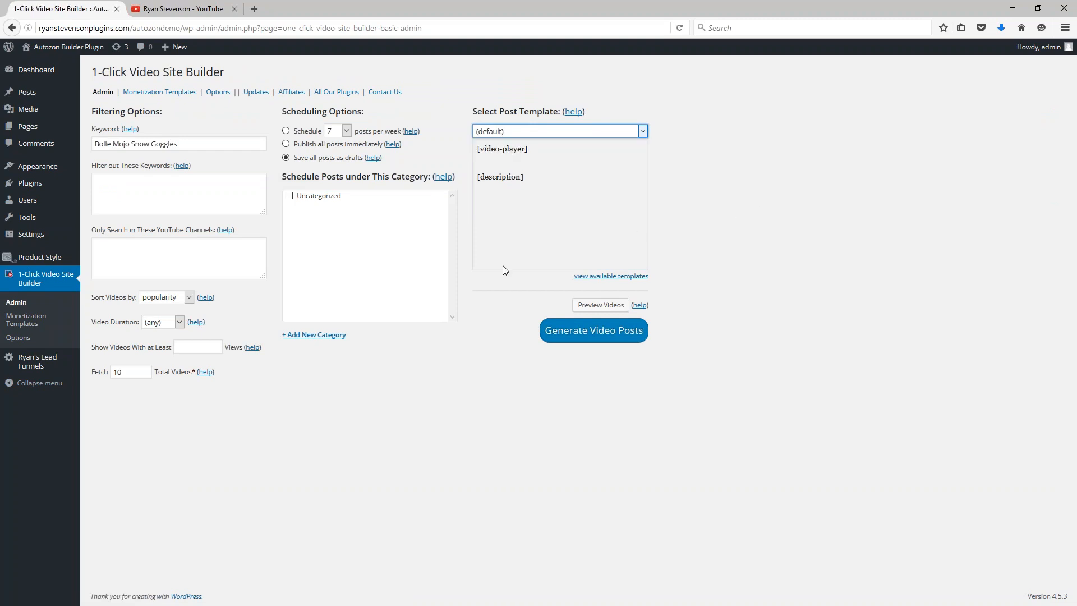
Start another monetization template and add below [description]: "Let me teach you everything I have learned as a decade as an Amazon affiliate - just click here to get started.".
{"action": "left_click", "coordinate": [140, 94]}
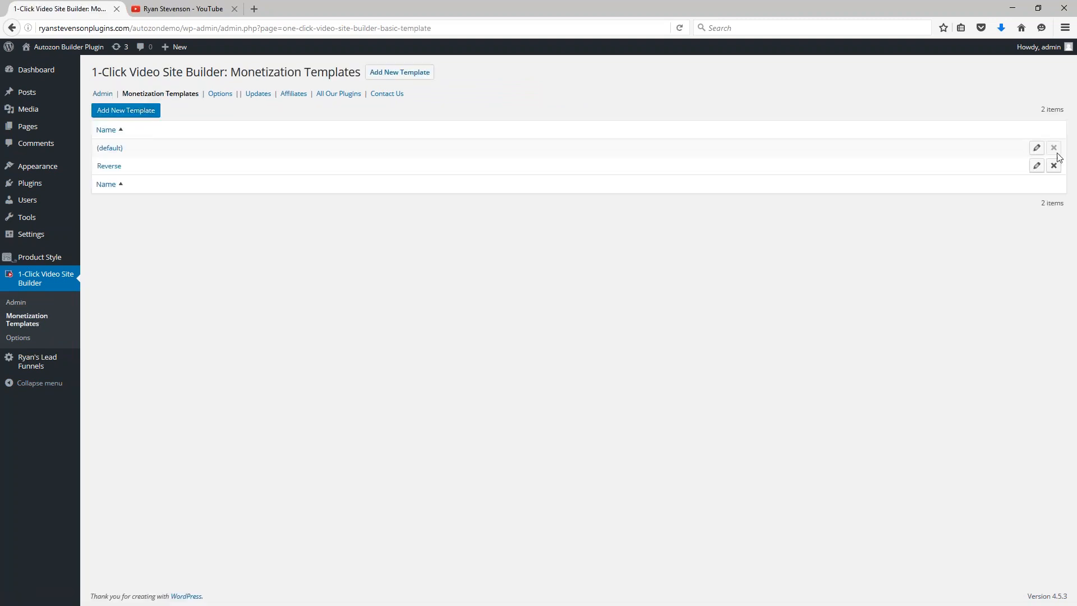
{"action": "left_click", "coordinate": [123, 111]}
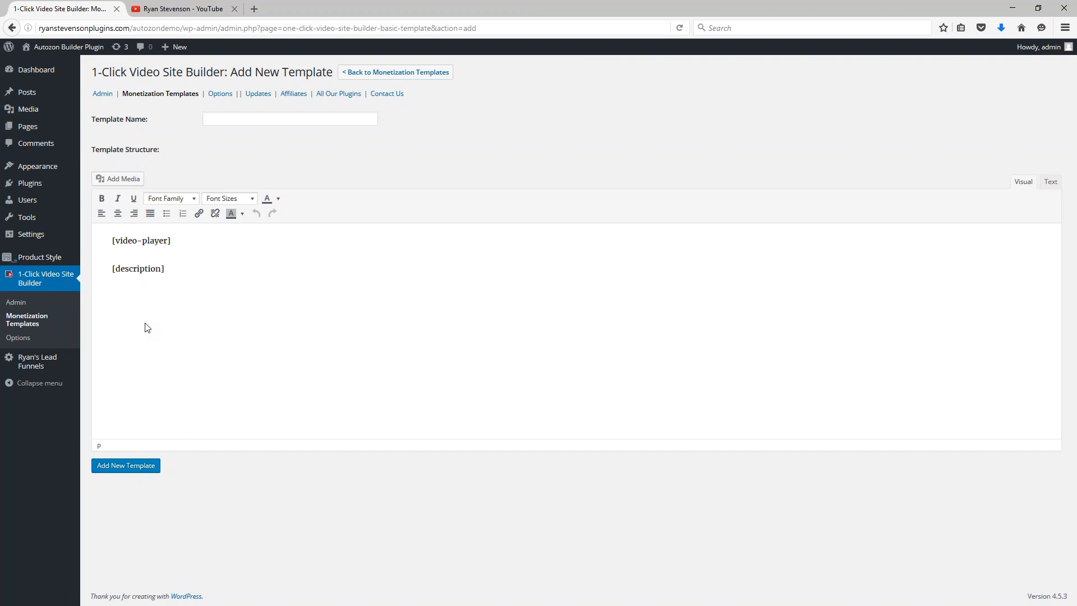
{"action": "key", "text": "Return"}
{"action": "type", "text": "Let me teach you everything I have learned as a decade "}
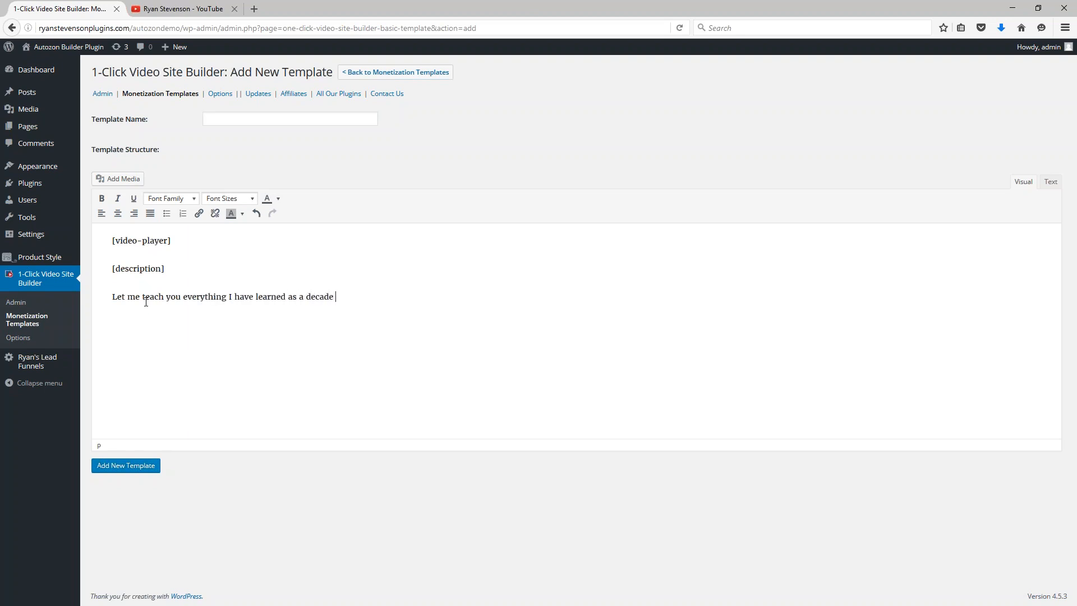
{"action": "type", "text": "as an Amazon affiliate - just click here"}
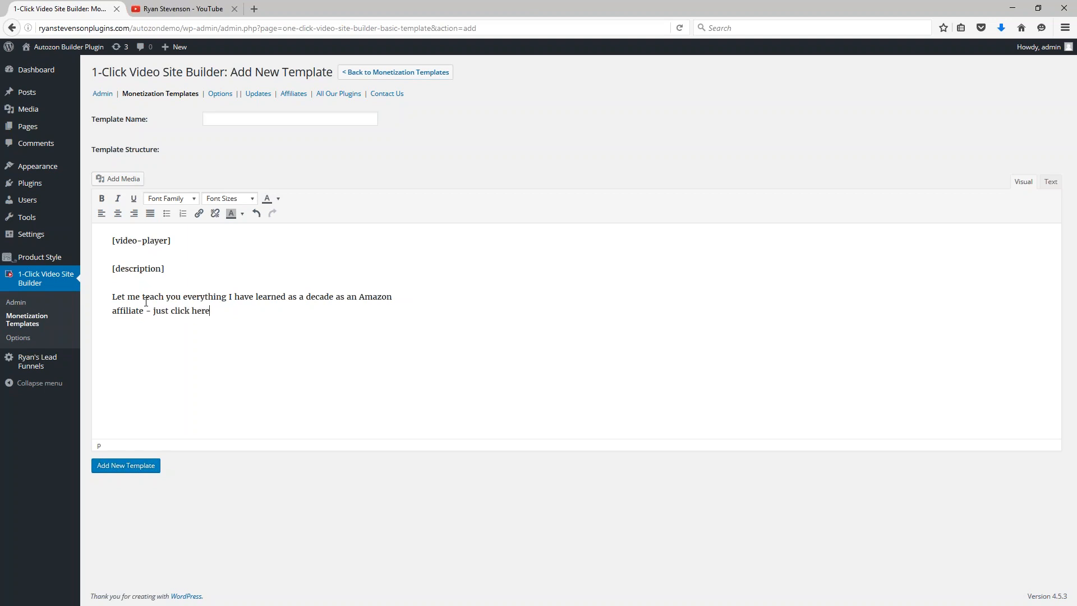
{"action": "type", "text": " to get started."}
{"action": "left_click_drag", "start_coordinate": [267, 312], "coordinate": [154, 315]}
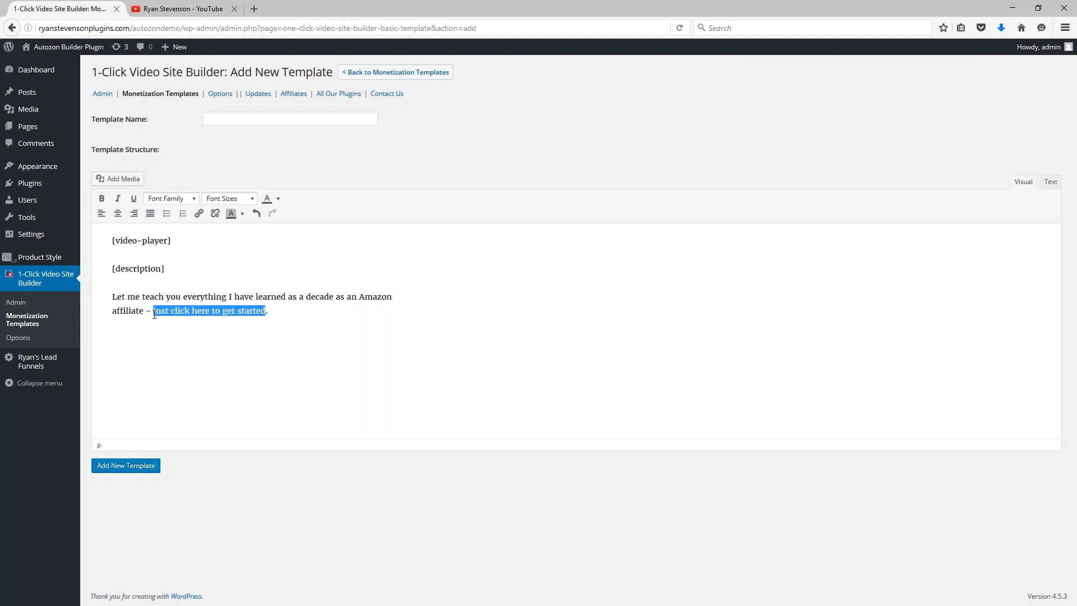
{"action": "left_click", "coordinate": [198, 216]}
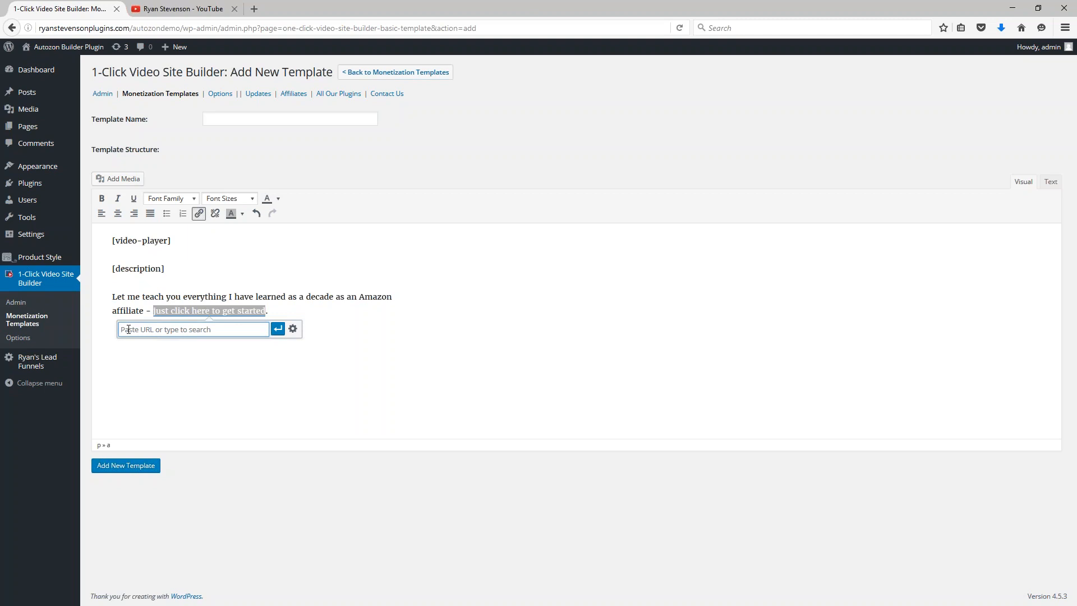
{"action": "type", "text": "http://teamazonpro.com/"}
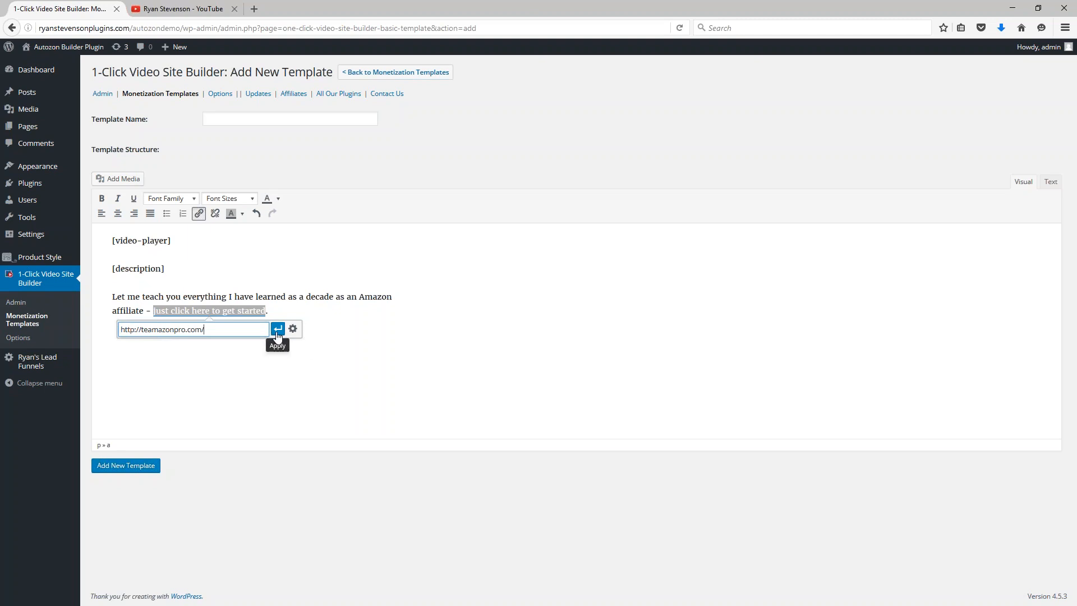
{"action": "left_click", "coordinate": [277, 331]}
{"action": "left_click", "coordinate": [250, 330]}
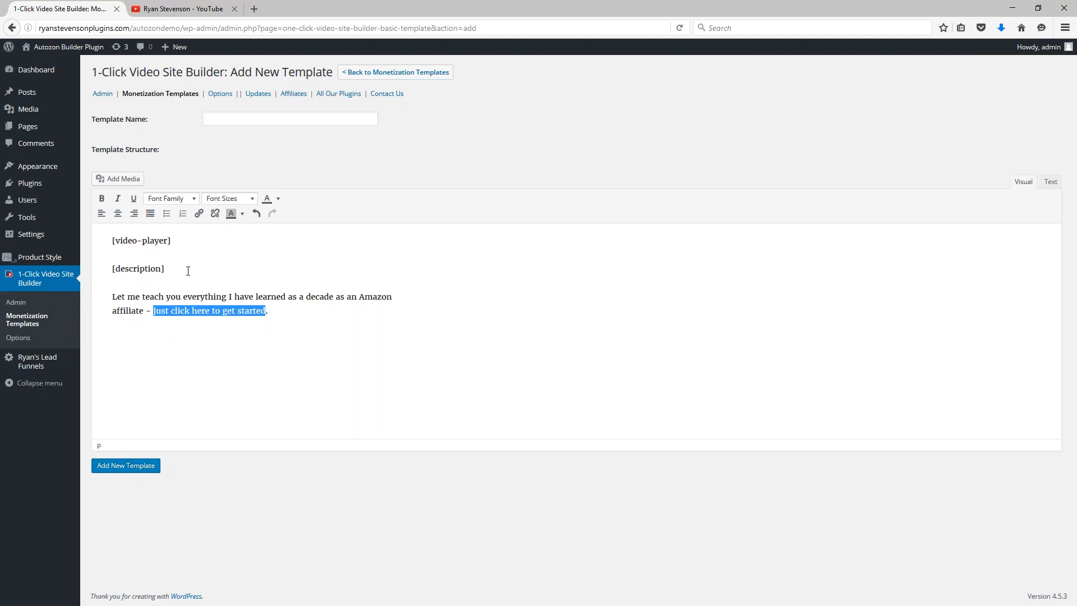
{"action": "left_click", "coordinate": [198, 213]}
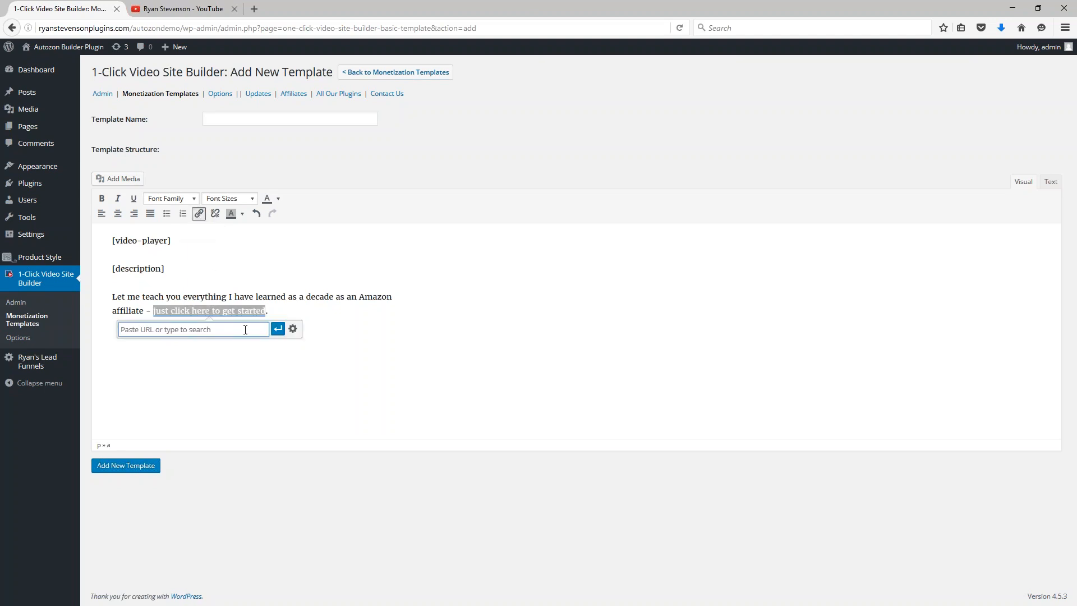
{"action": "type", "text": "http://teamazonpro.com"}
{"action": "left_click", "coordinate": [278, 329]}
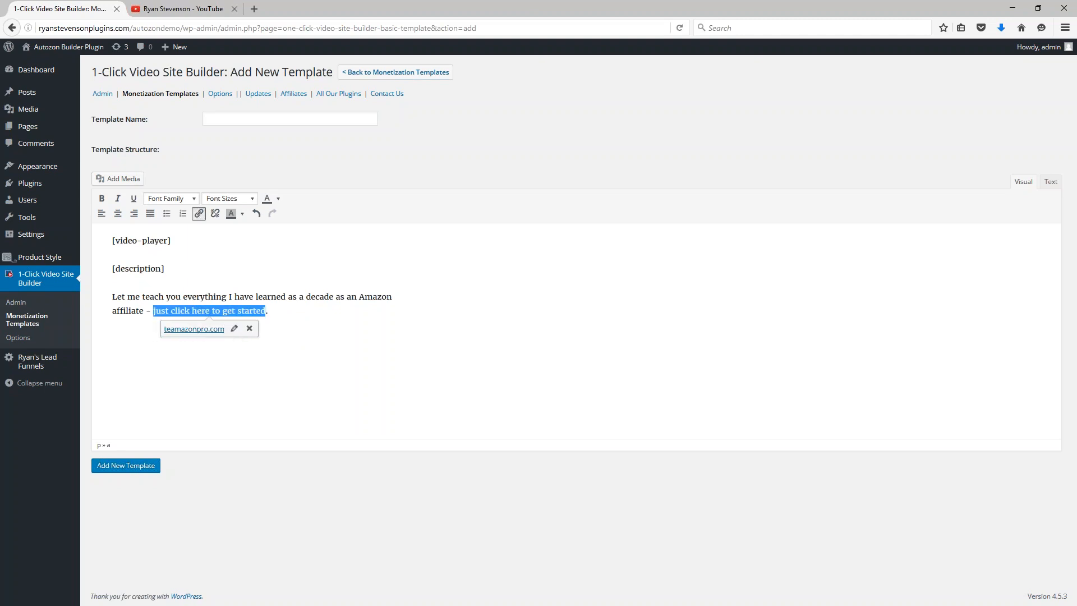
{"action": "left_click", "coordinate": [307, 305]}
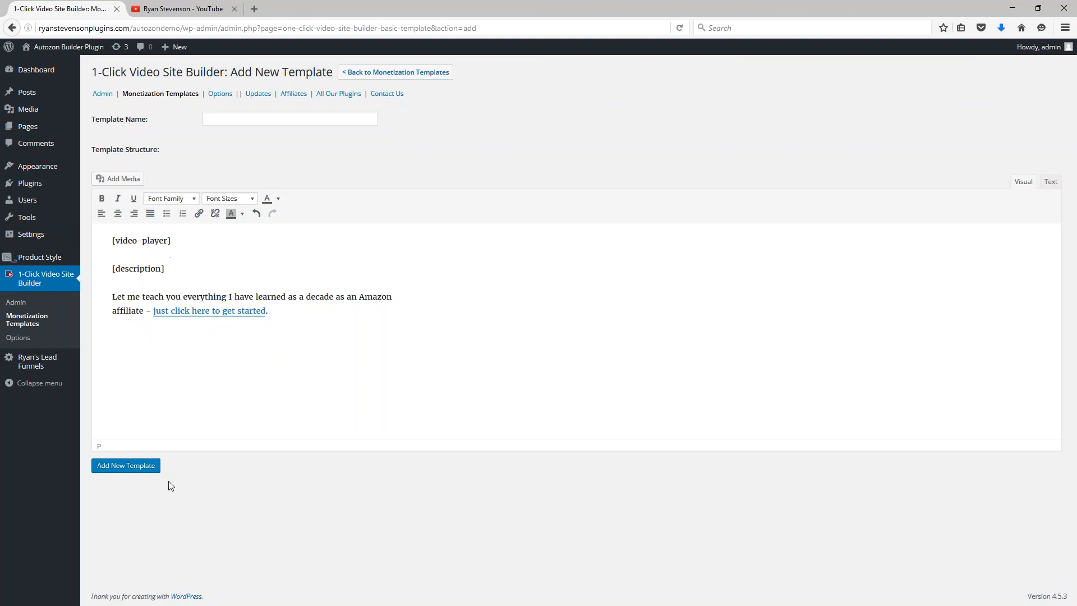
Add the new template under the name "default with link" and return to the plugin's Admin page.
{"action": "left_click", "coordinate": [255, 118]}
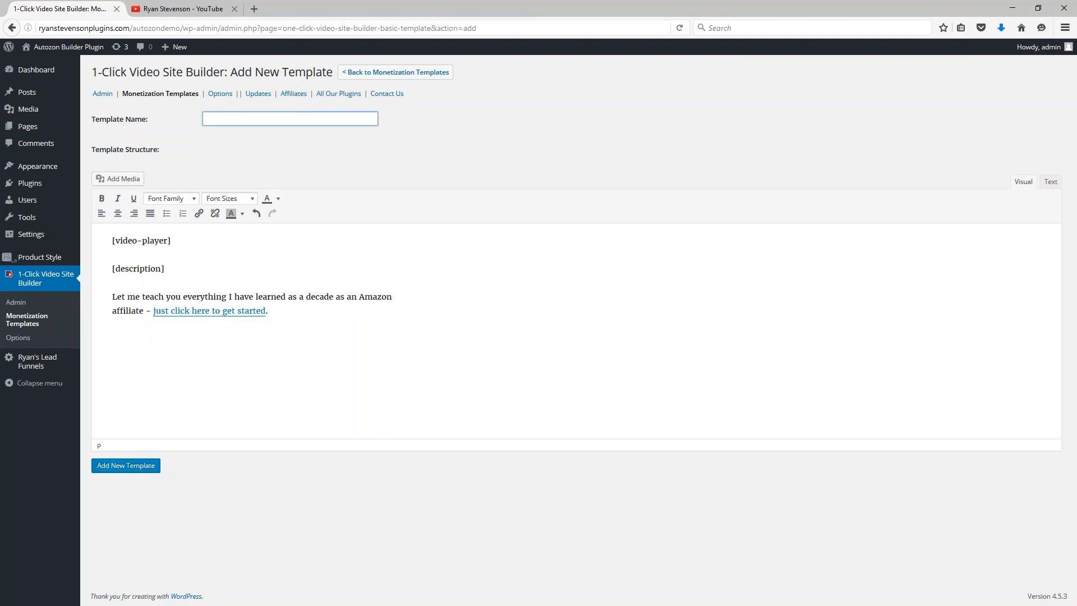
{"action": "type", "text": "default with link"}
{"action": "left_click", "coordinate": [121, 465]}
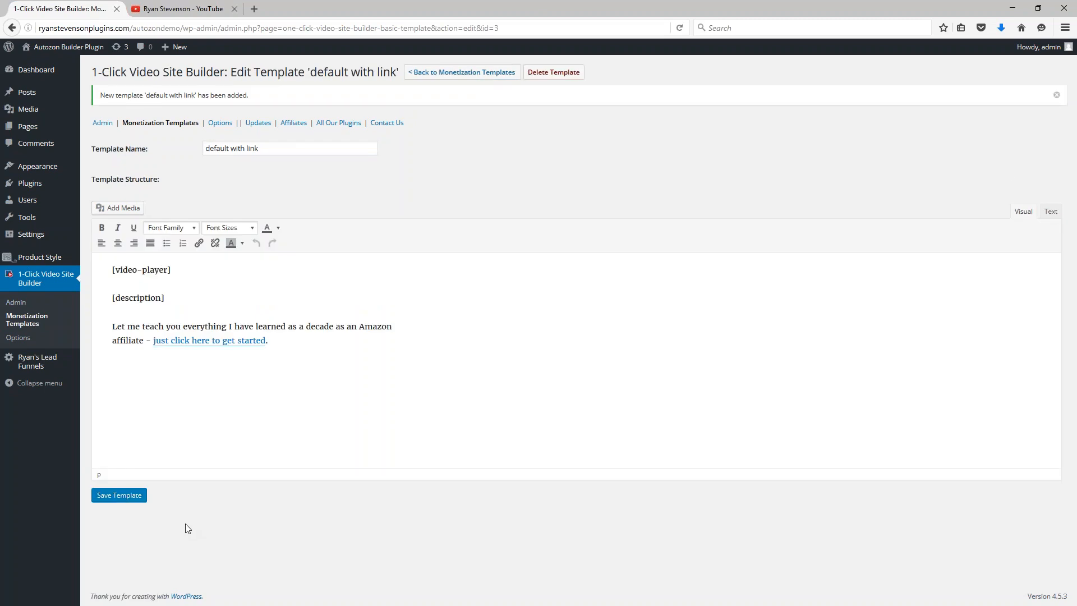
{"action": "left_click", "coordinate": [102, 122]}
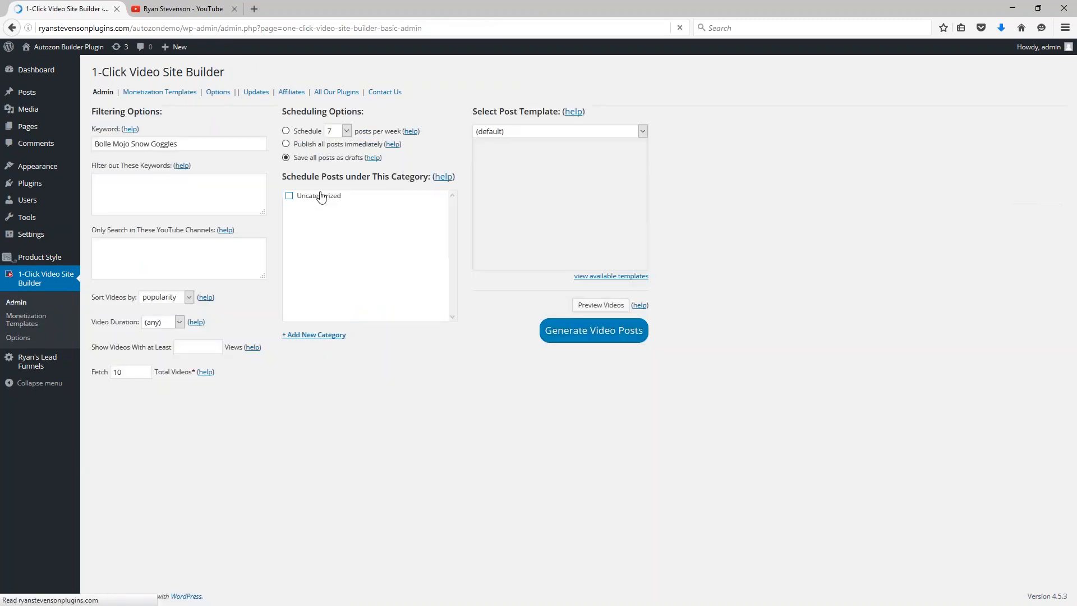